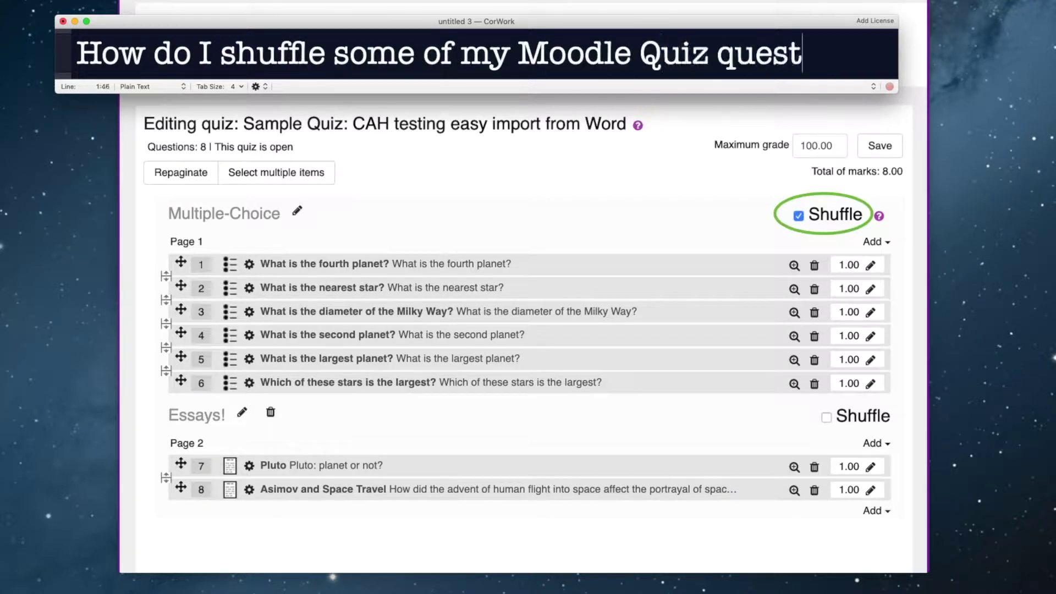
- Enter the title cards 'shuffle some of my Moodle Quiz questions...but not all of them?' and 'a PCEdTech Production'
text(ions...)
key(super+n)
text(...but not a)
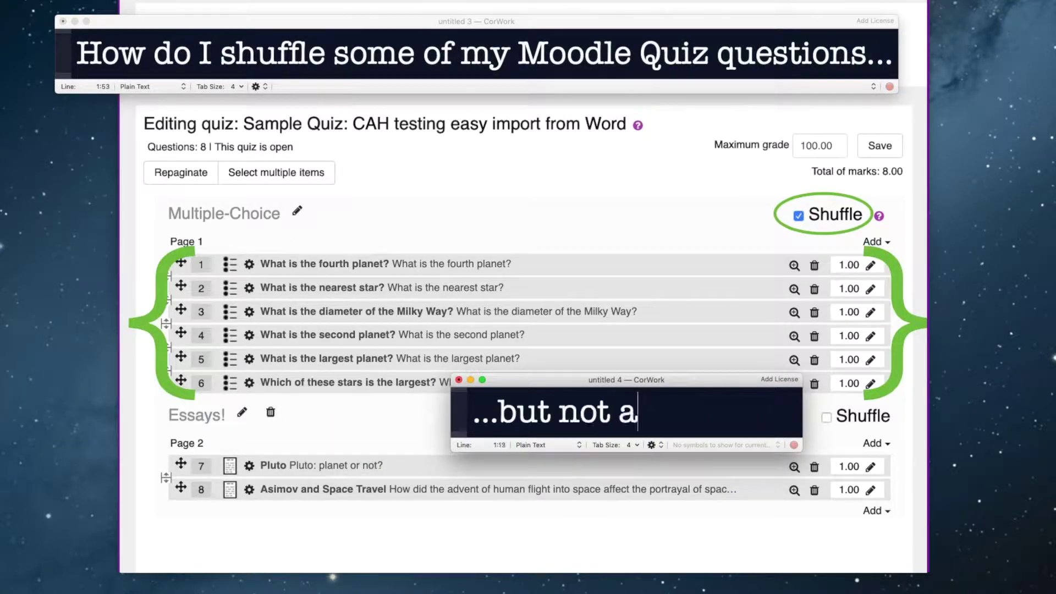
text(ll of them?)
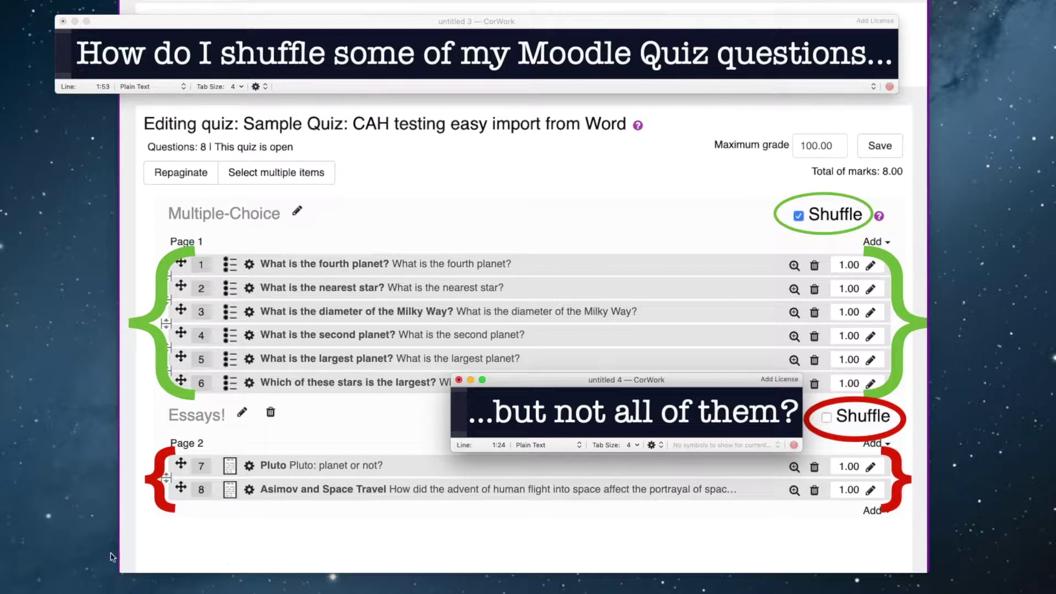
key(super+n)
text(a PCEdTech)
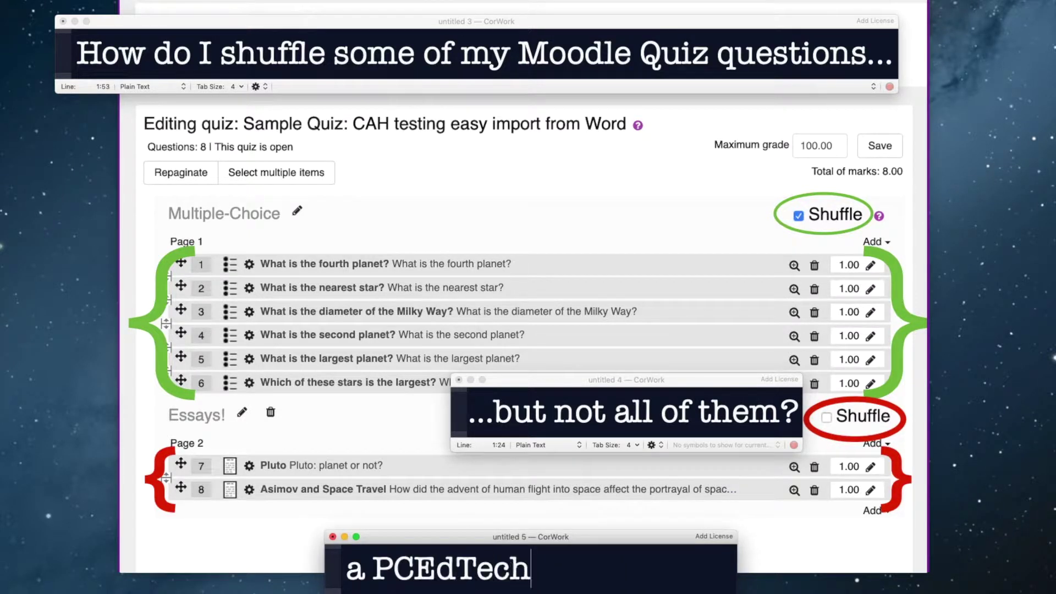
text( Production)
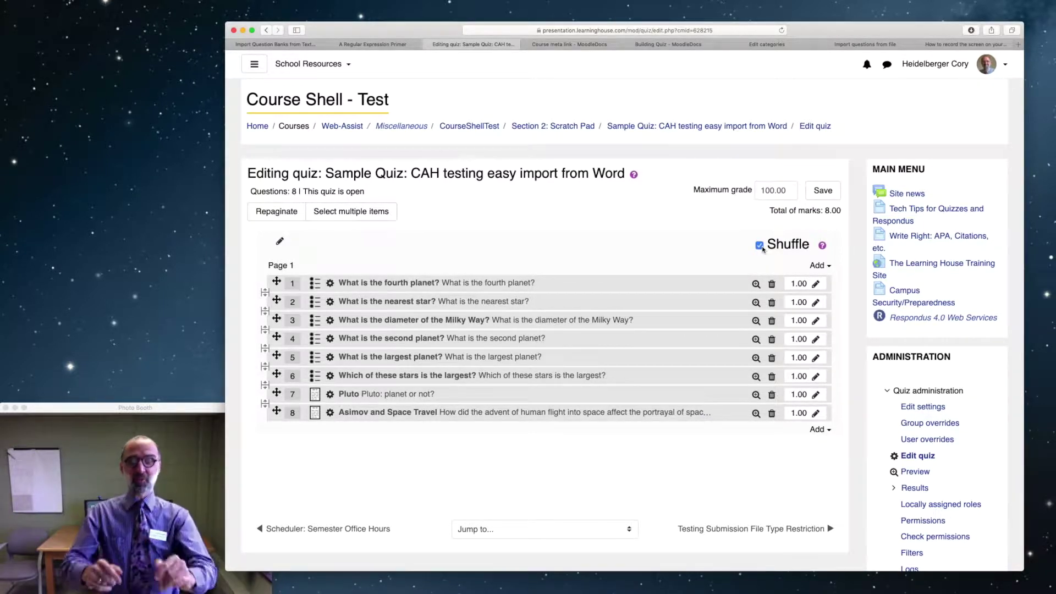
- Turn the quiz's Shuffle option off and back on, zooming in and out on the page
scroll(442, 235, right, 1)
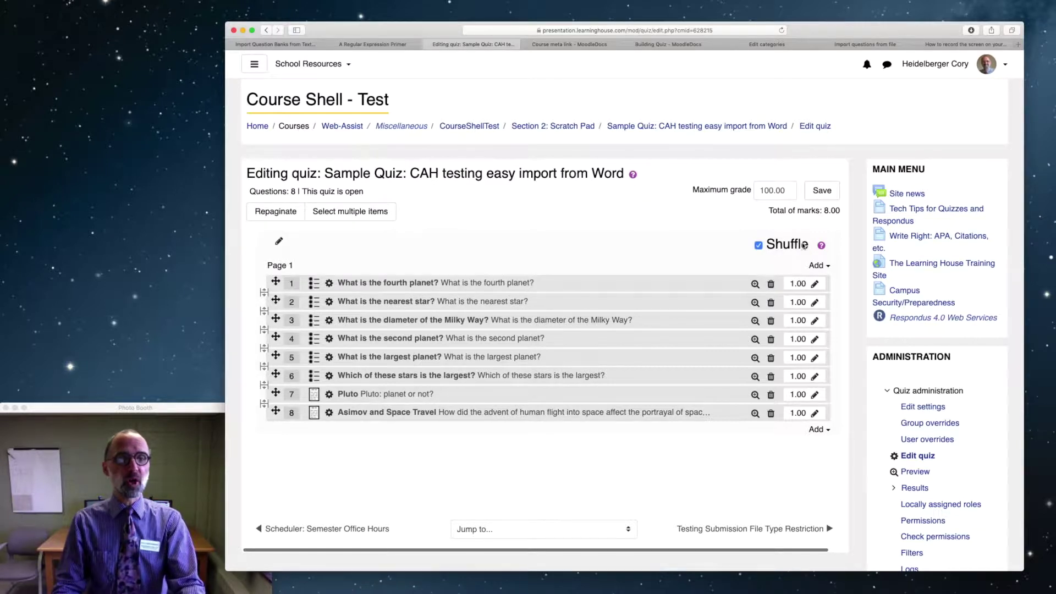
click(761, 247)
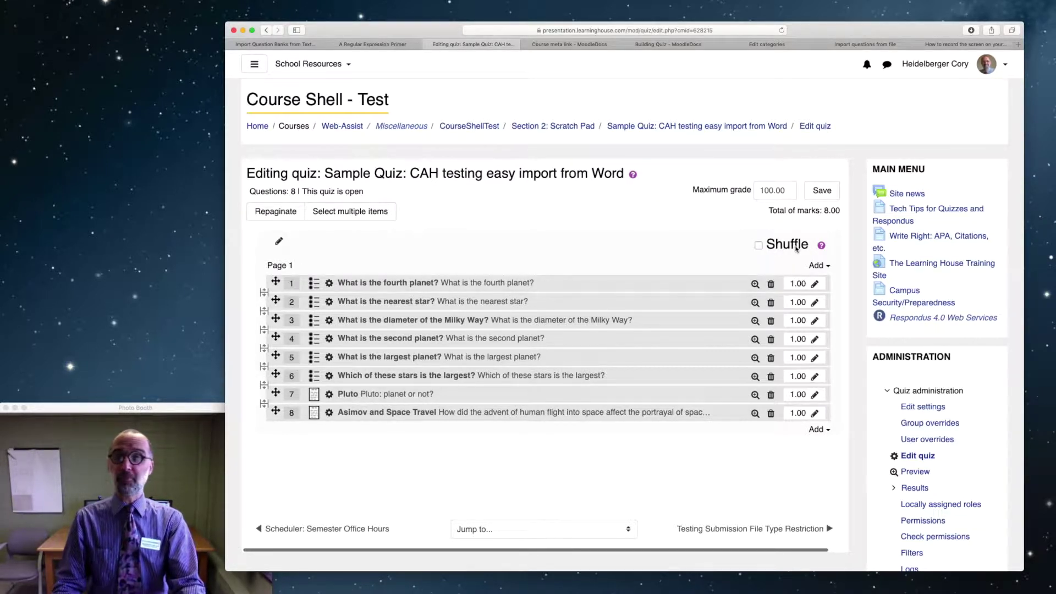
click(759, 246)
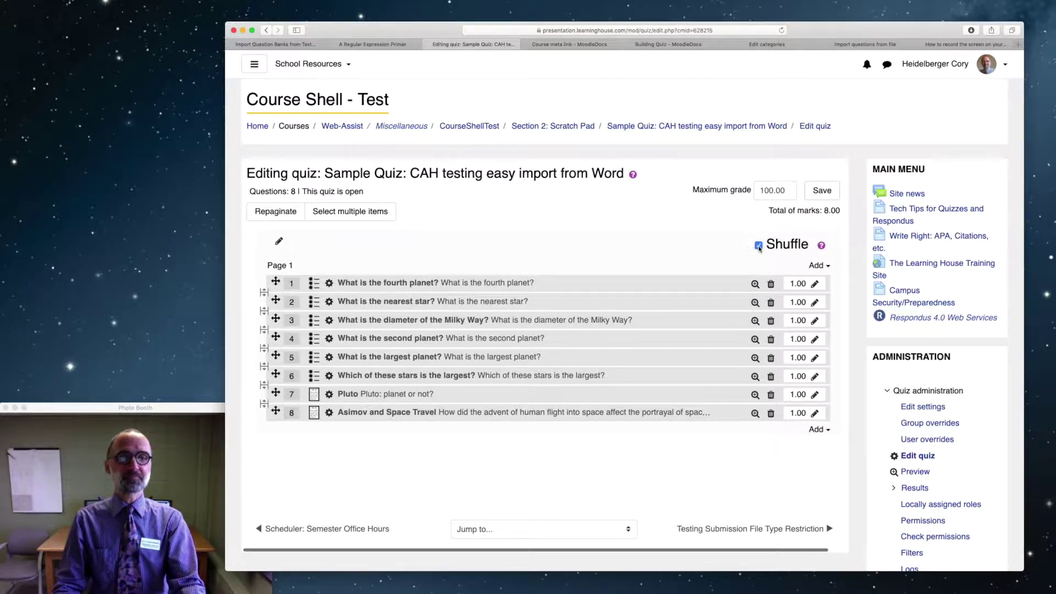
key(super+plus)
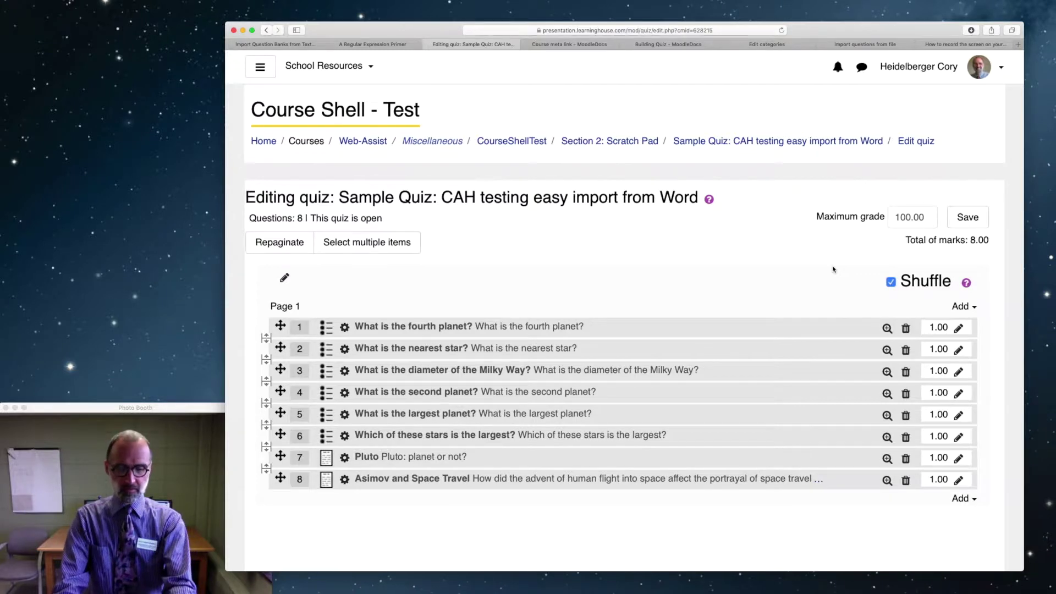
key(super+minus)
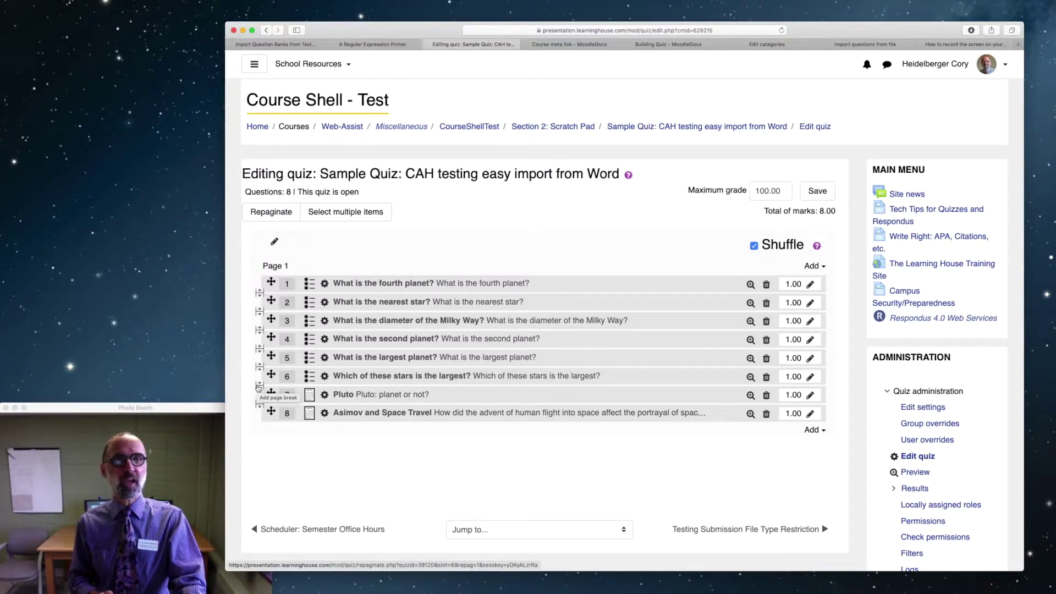
- Insert a page break between questions 6 and 7, creating Page 2
click(258, 386)
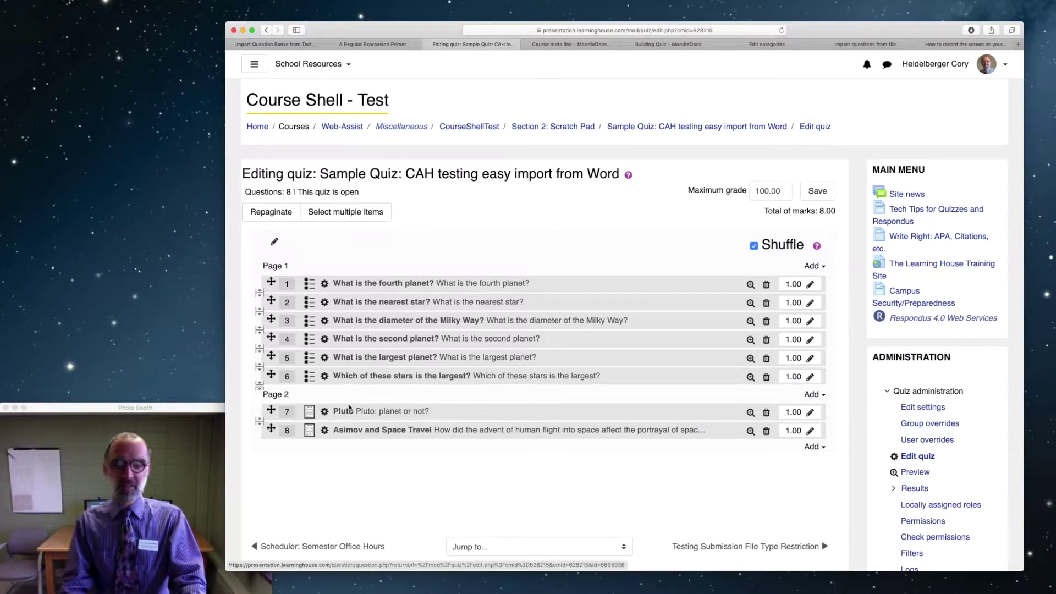
drag(297, 393, 258, 394)
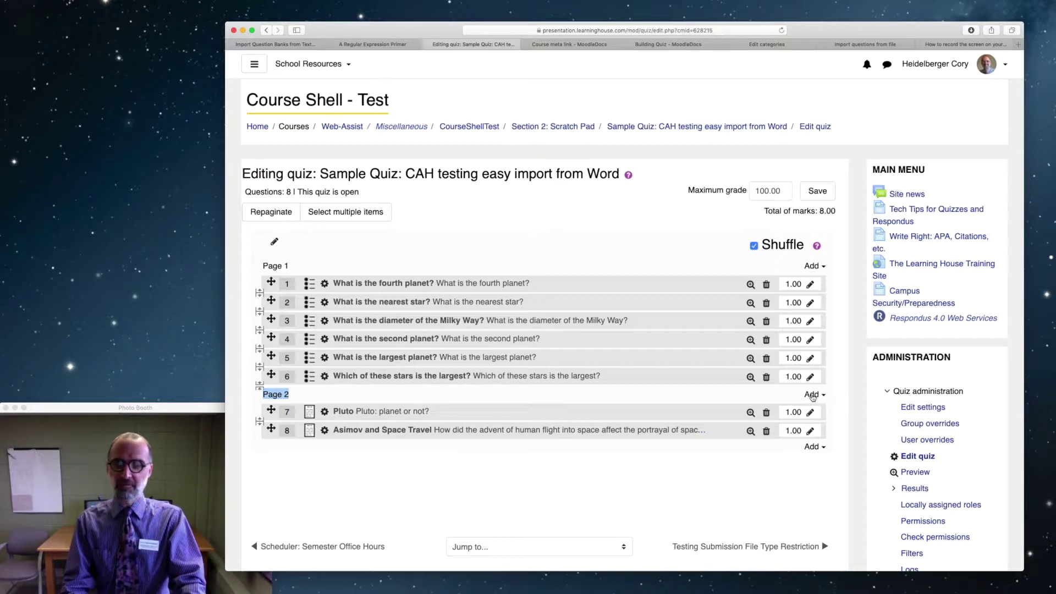
click(831, 275)
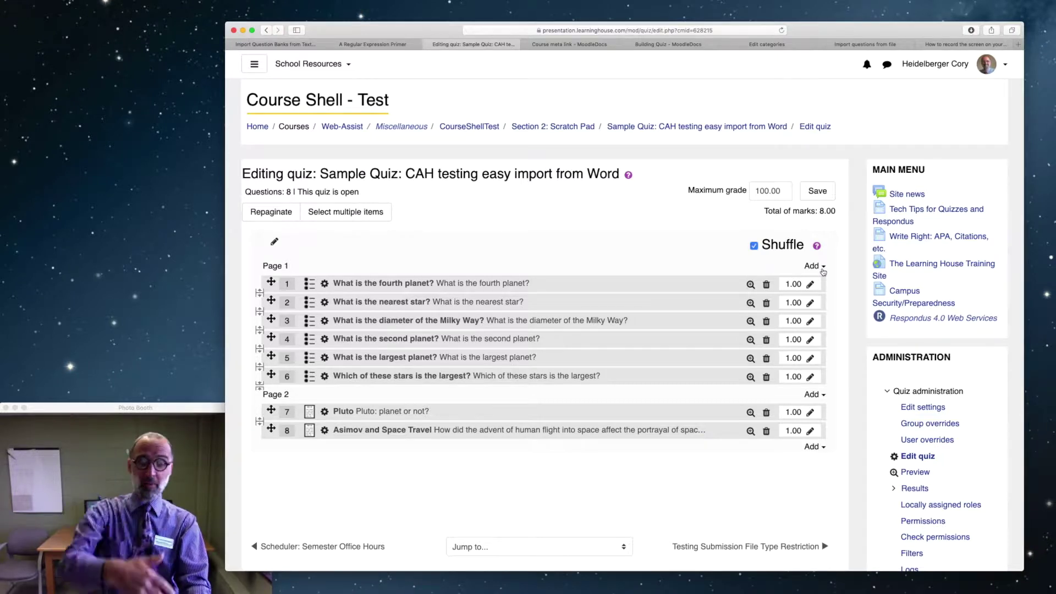
- Add a new section heading above Page 2, before the Pluto question
click(823, 270)
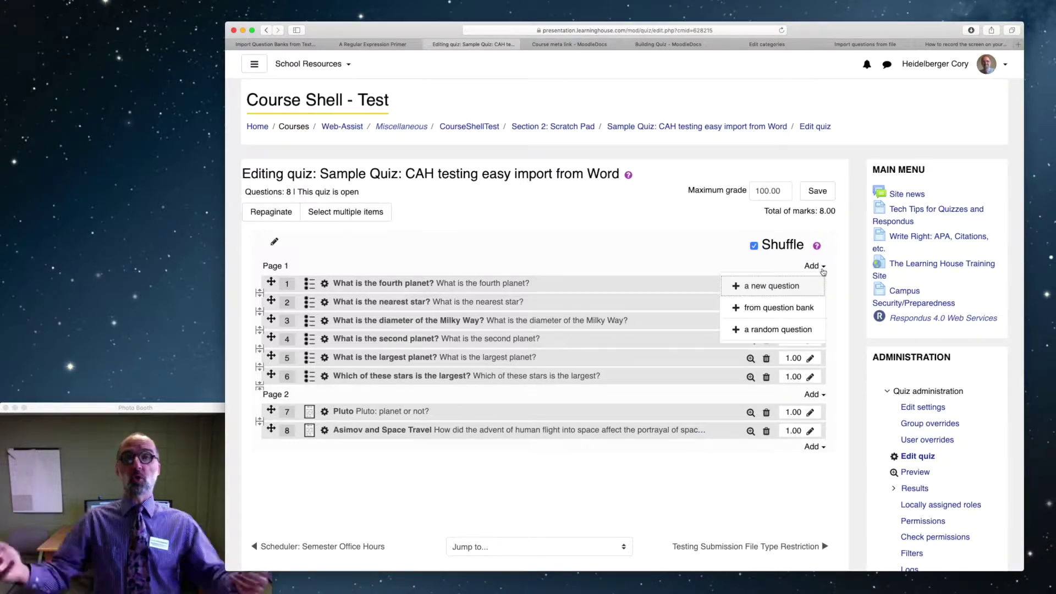
click(837, 347)
scroll(837, 349, up, 1)
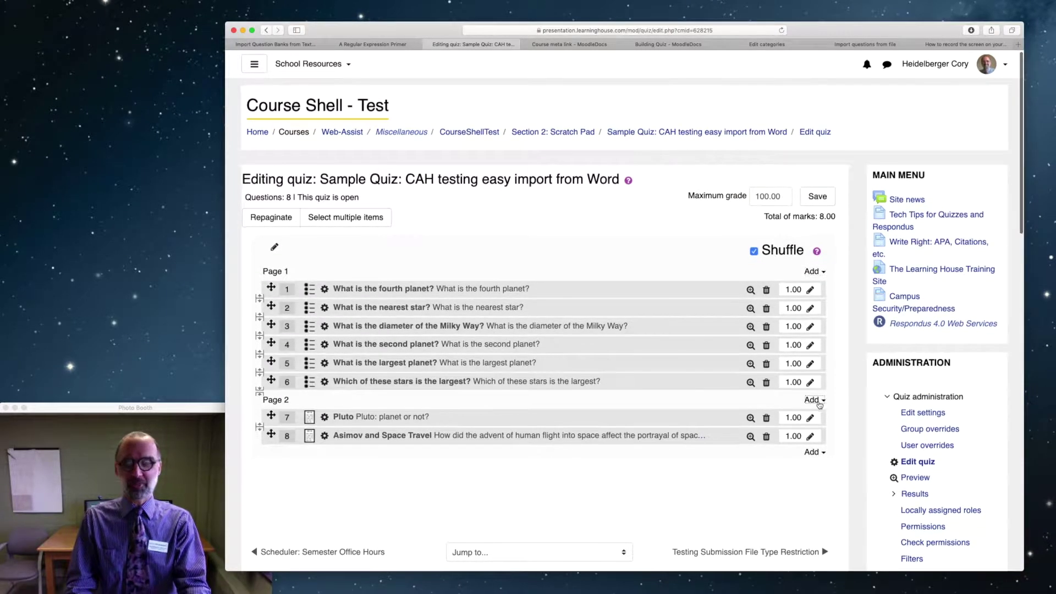
click(819, 406)
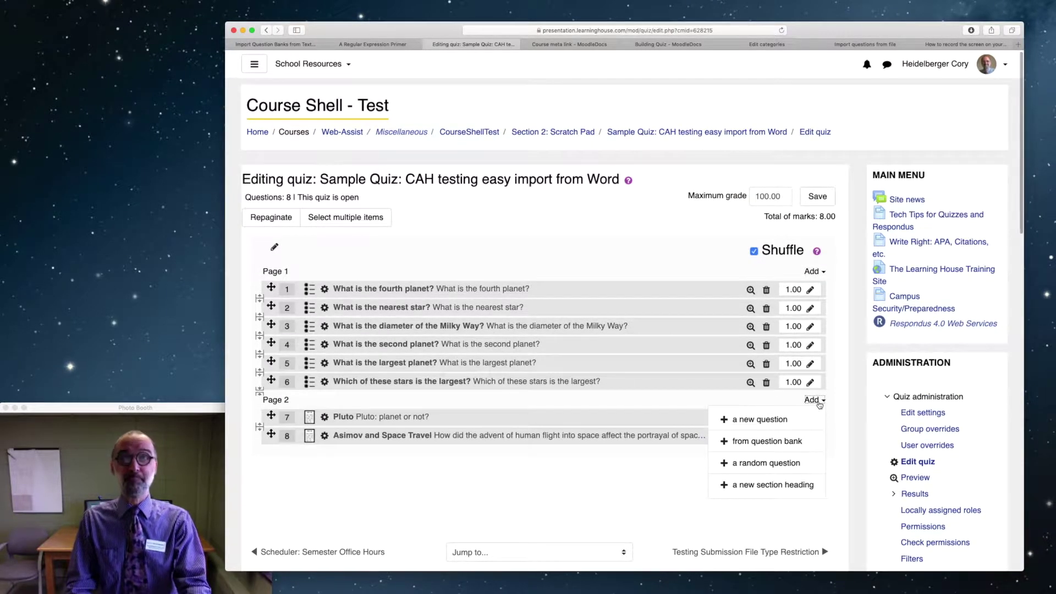
click(772, 490)
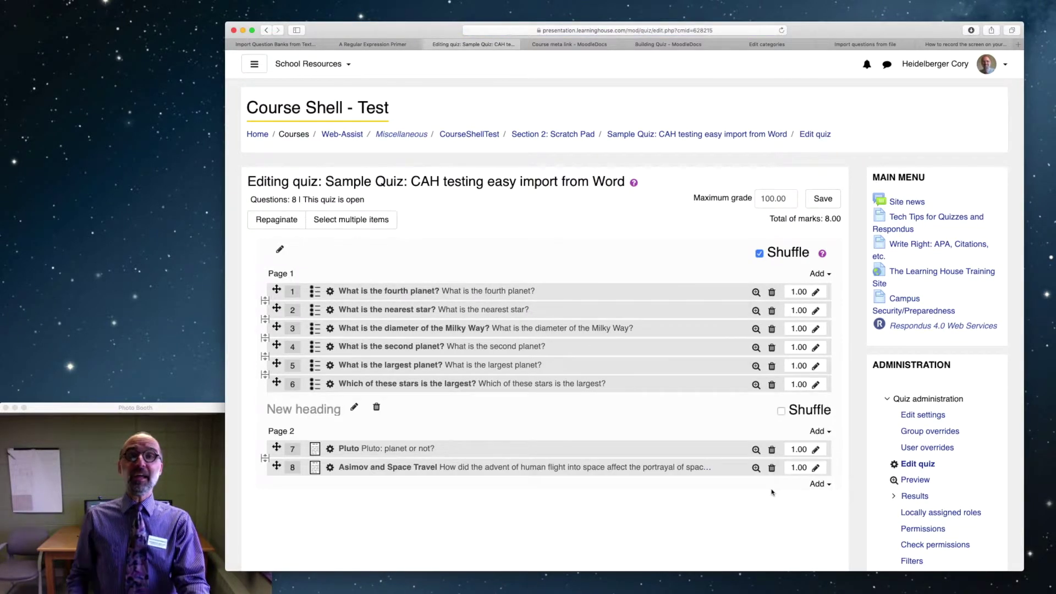
- Rename the 'New heading' section to 'Essays!' and the Page 1 section to 'Multiple-Choice'
click(355, 408)
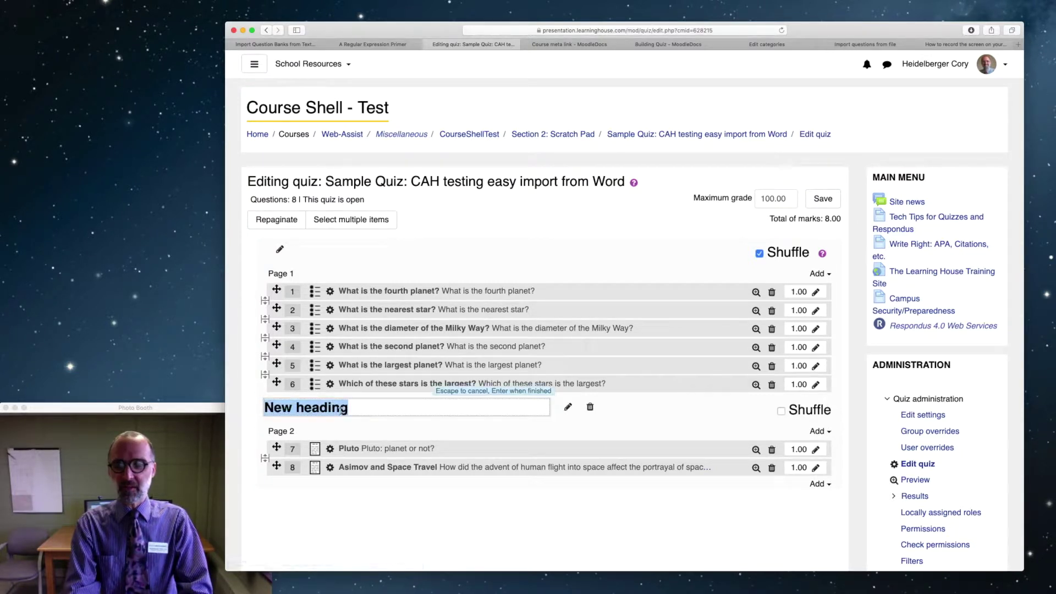
text(Essays)
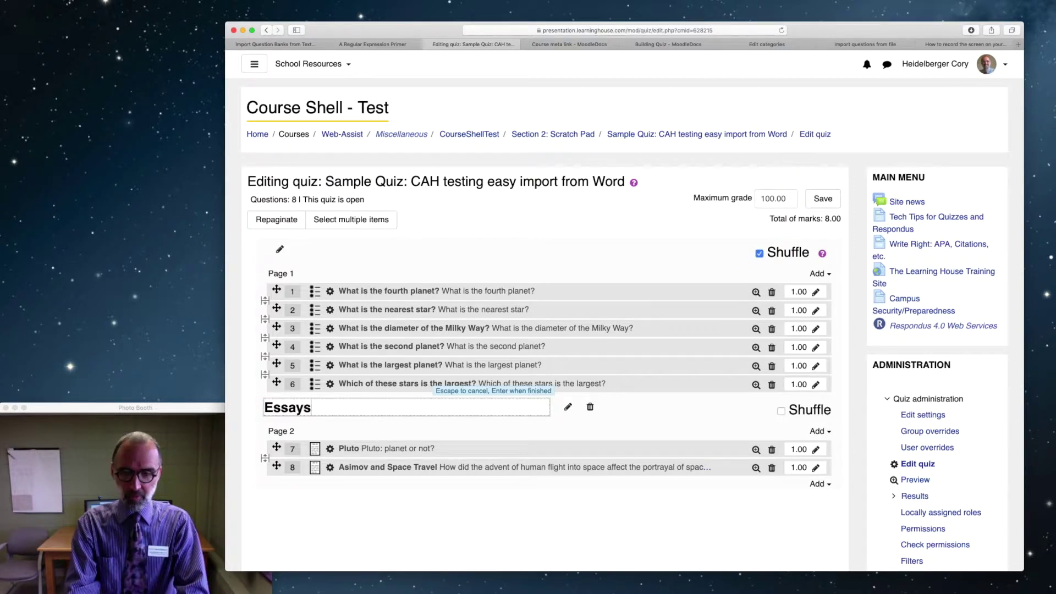
text(!)
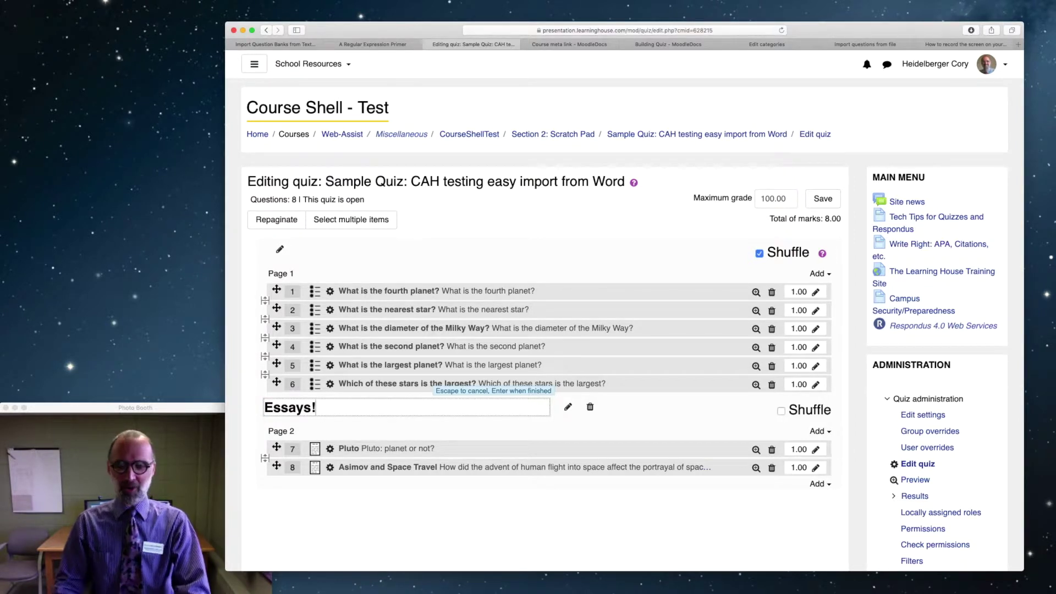
key(Return)
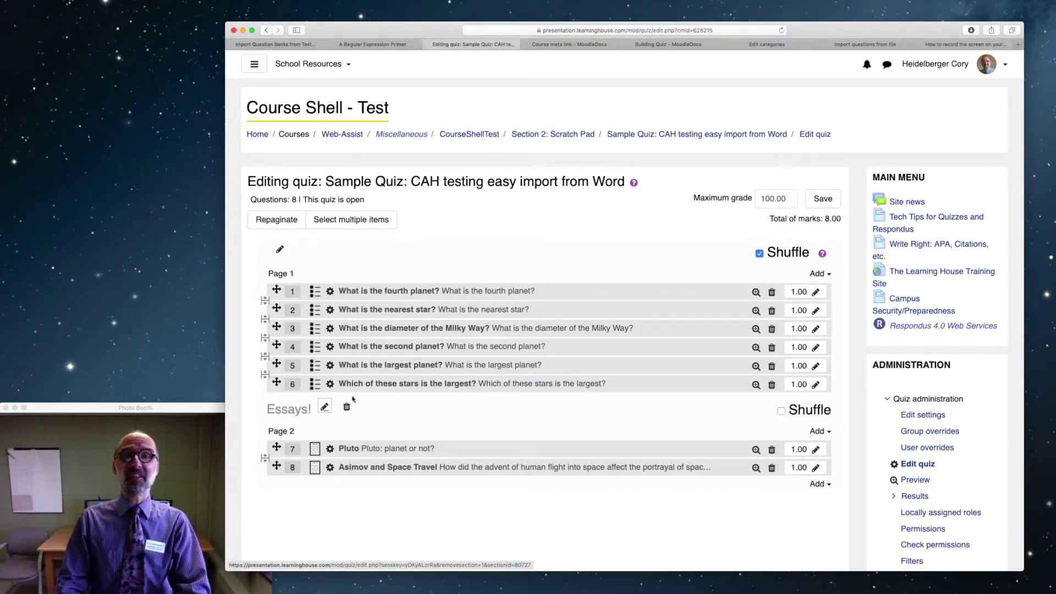
click(280, 252)
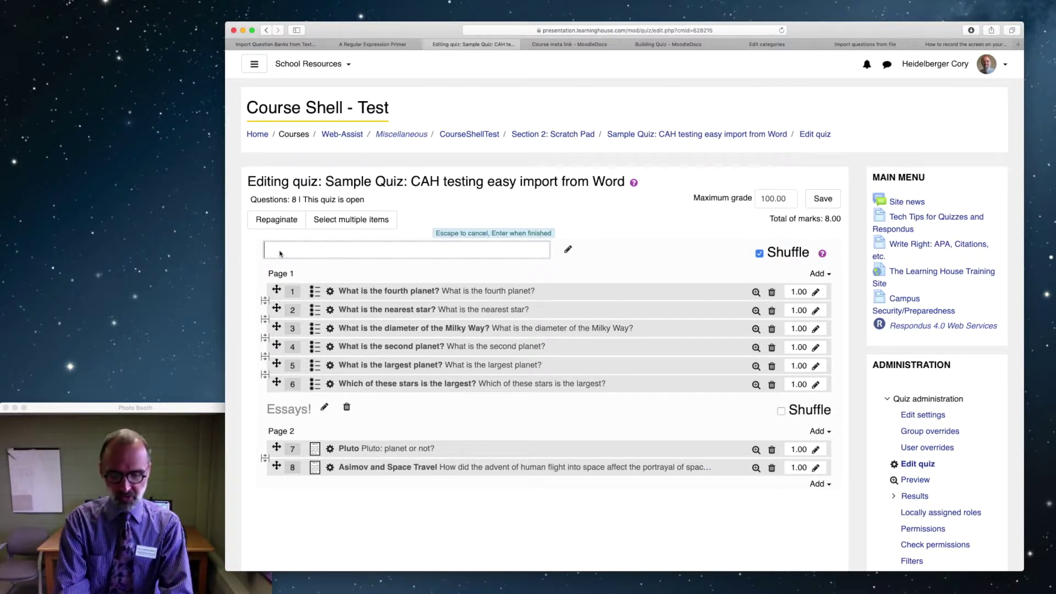
text(Multiple)
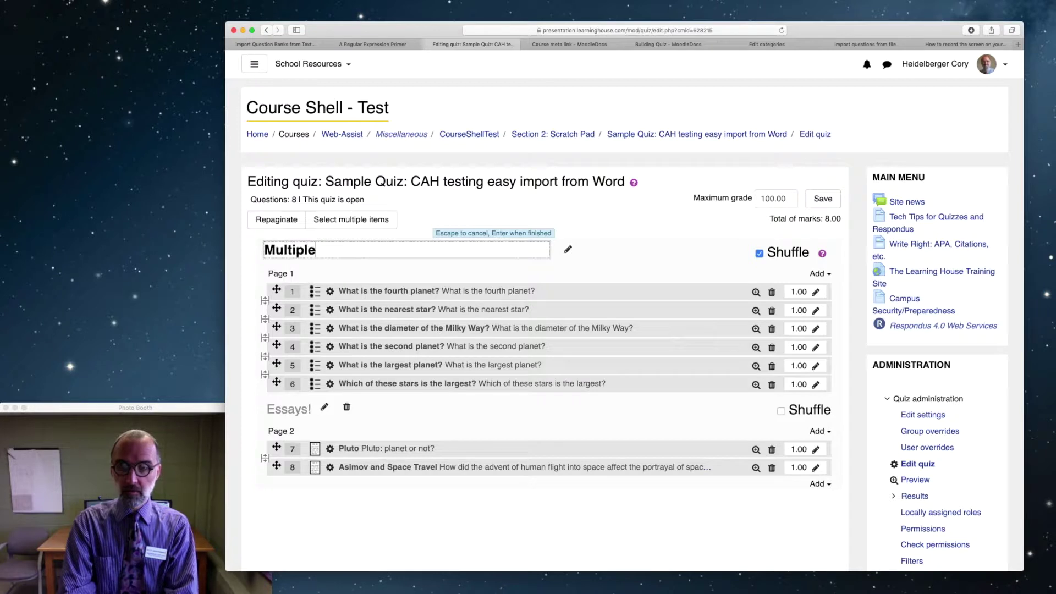
text(-Choice)
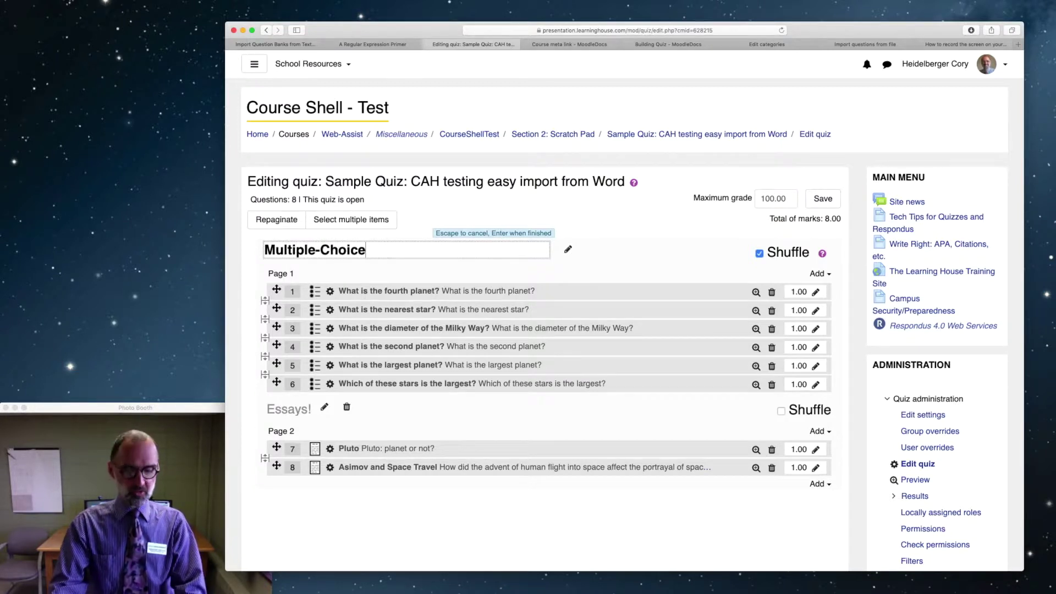
key(Return)
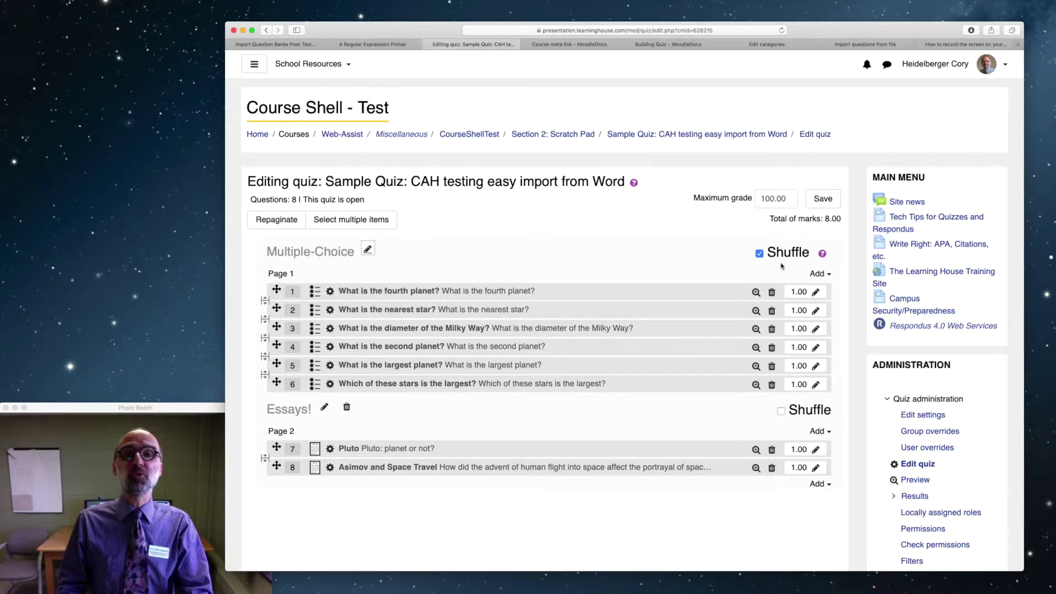
scroll(782, 266, right, 1)
scroll(782, 255, left, 1)
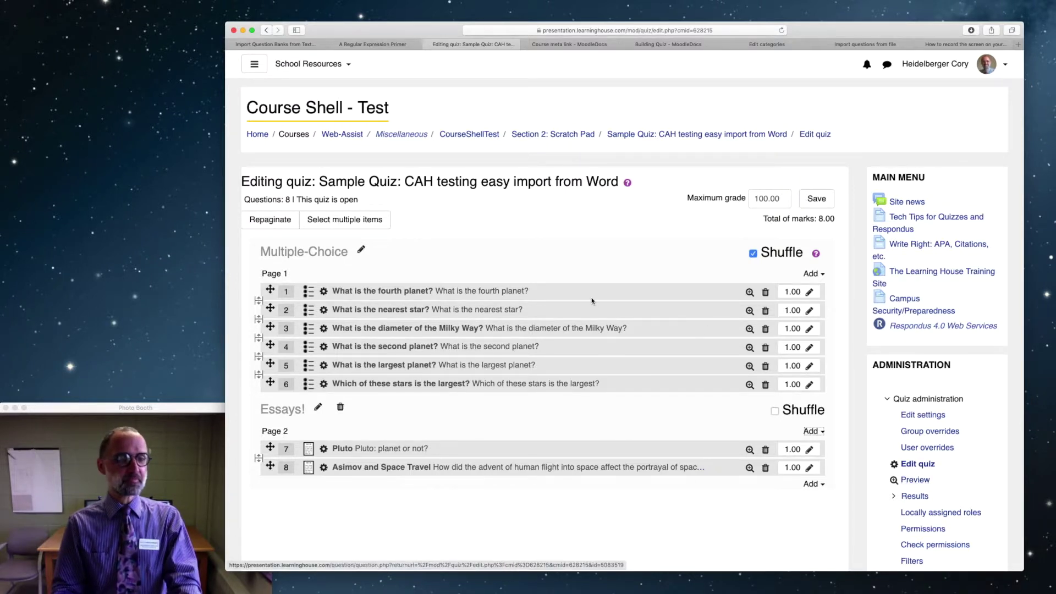
click(812, 200)
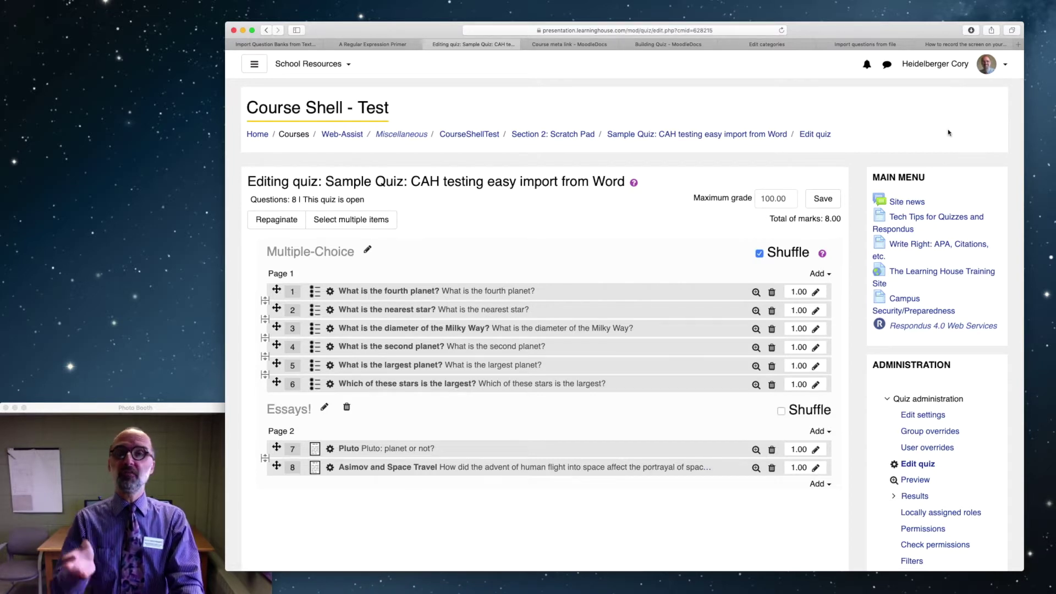
scroll(974, 374, up, 1)
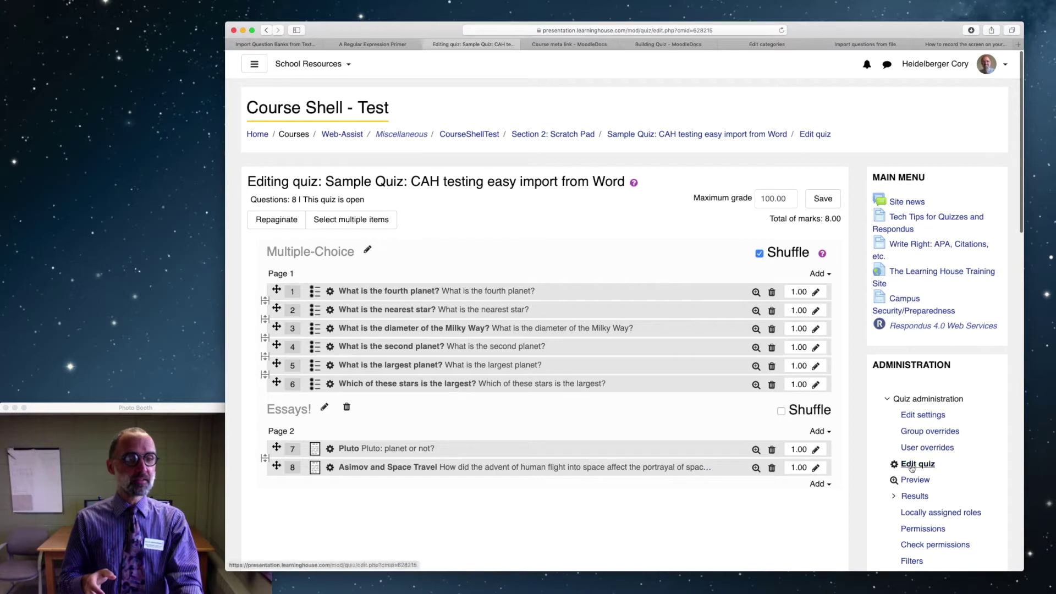
scroll(911, 479, down, 1)
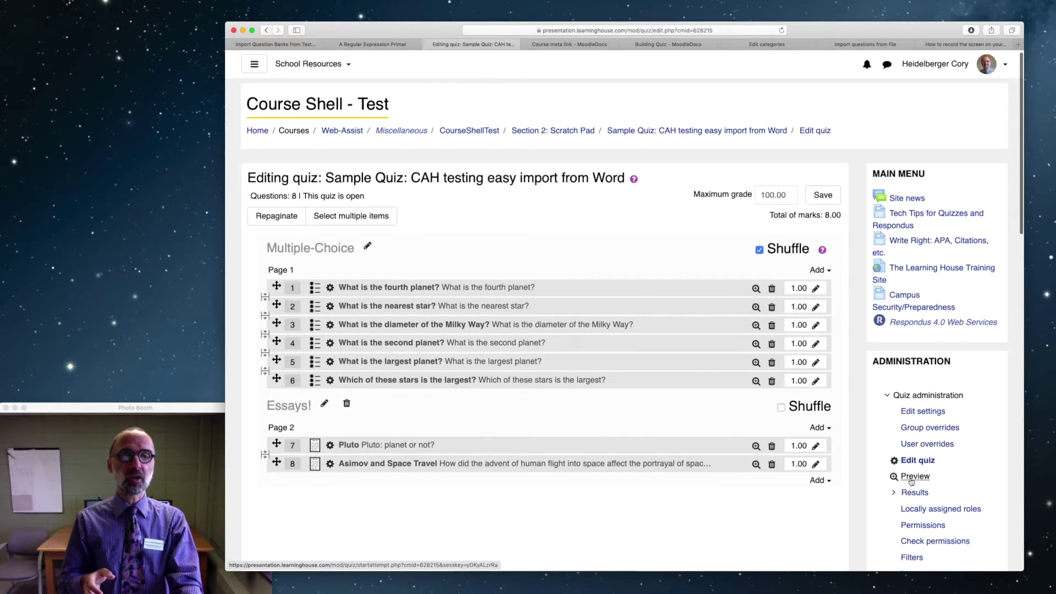
click(911, 480)
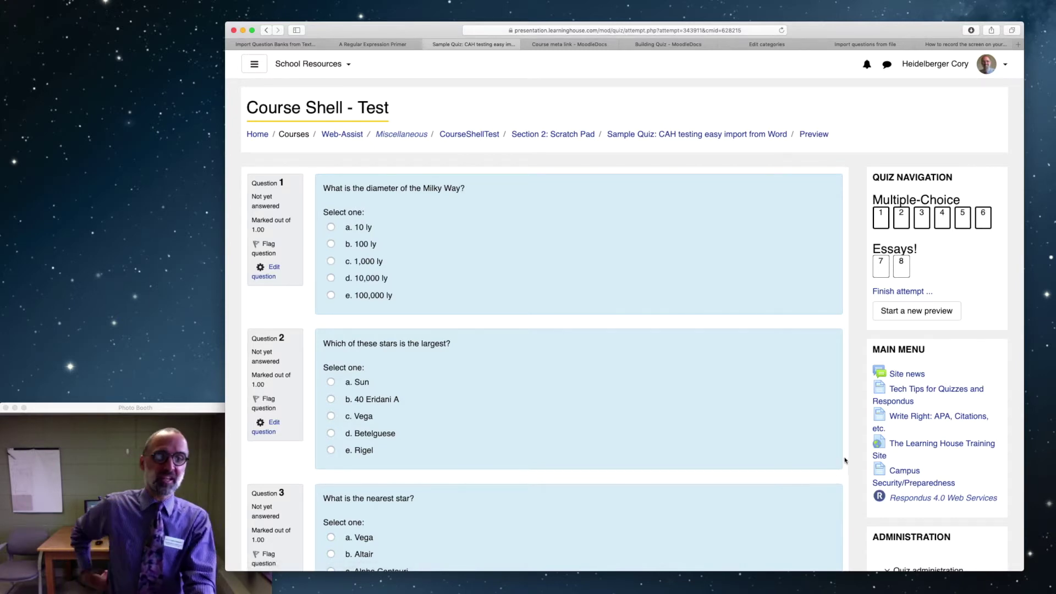
- Scroll through preview questions 1–6, then jump to question 7 on the Essays! page
scroll(672, 267, down, 1)
scroll(649, 379, down, 4)
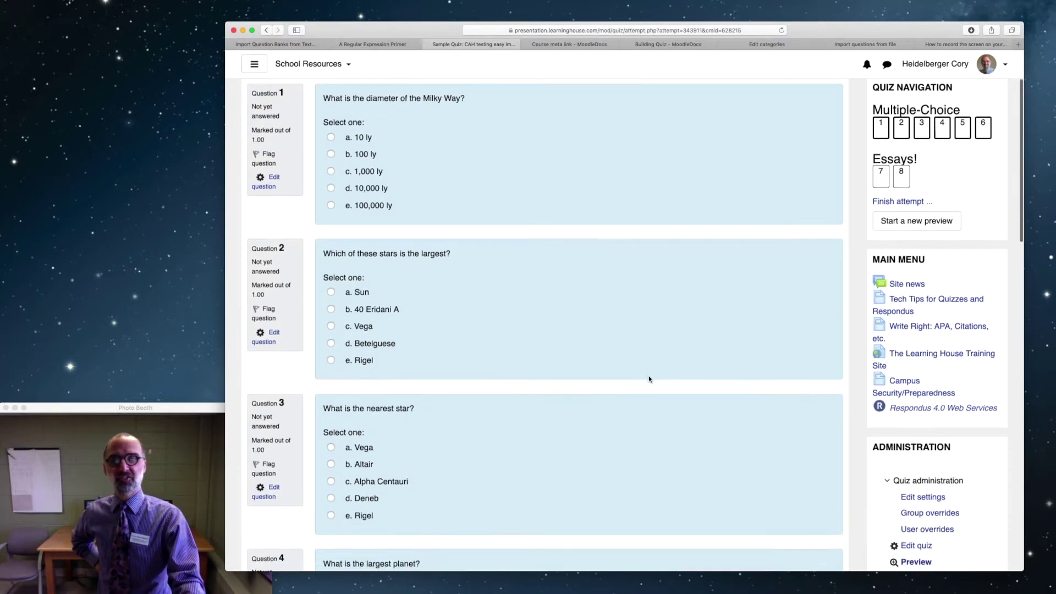
scroll(649, 379, down, 10)
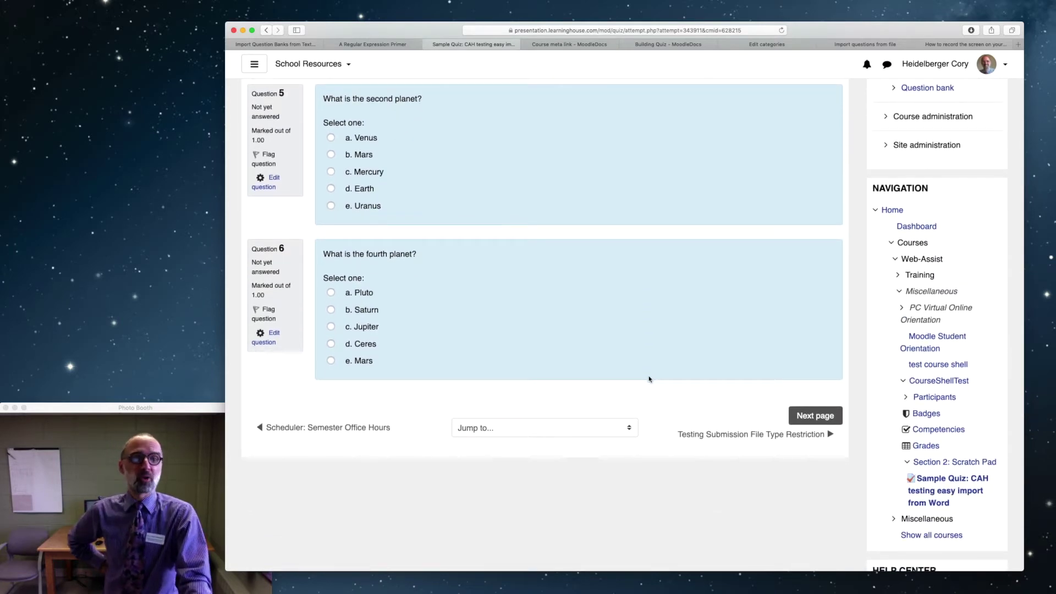
scroll(649, 379, up, 10)
scroll(649, 379, up, 5)
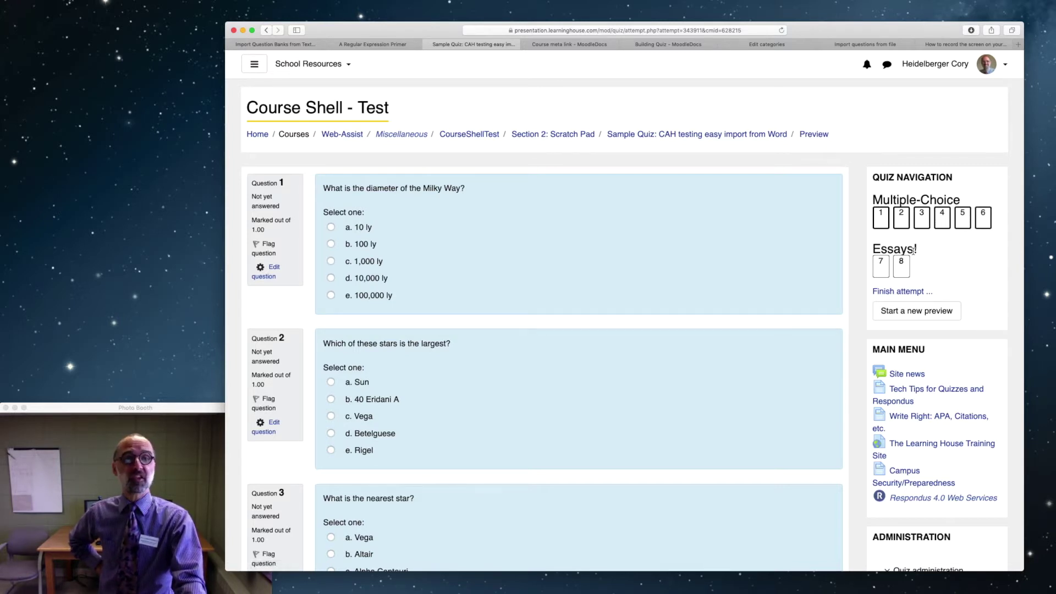
click(879, 266)
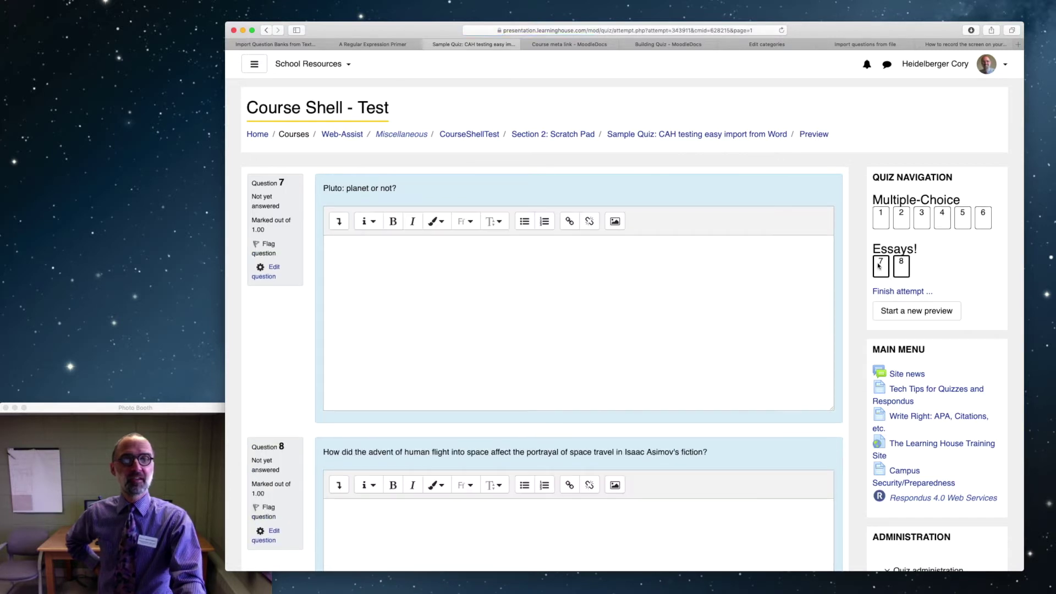
- Scroll through the Pluto and Asimov essay questions on the Essays! preview page
scroll(403, 376, down, 4)
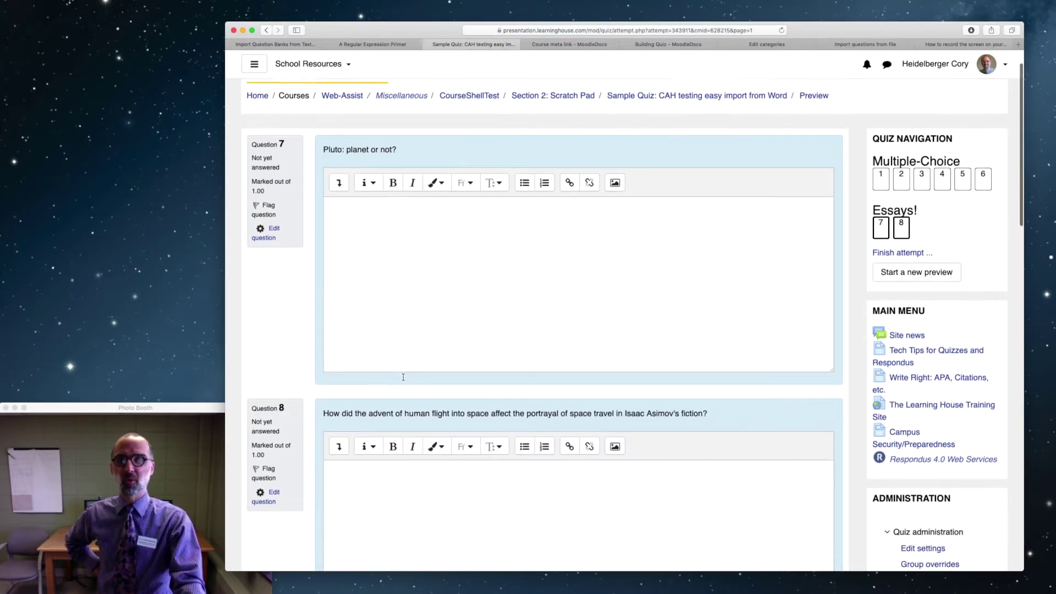
scroll(403, 379, up, 4)
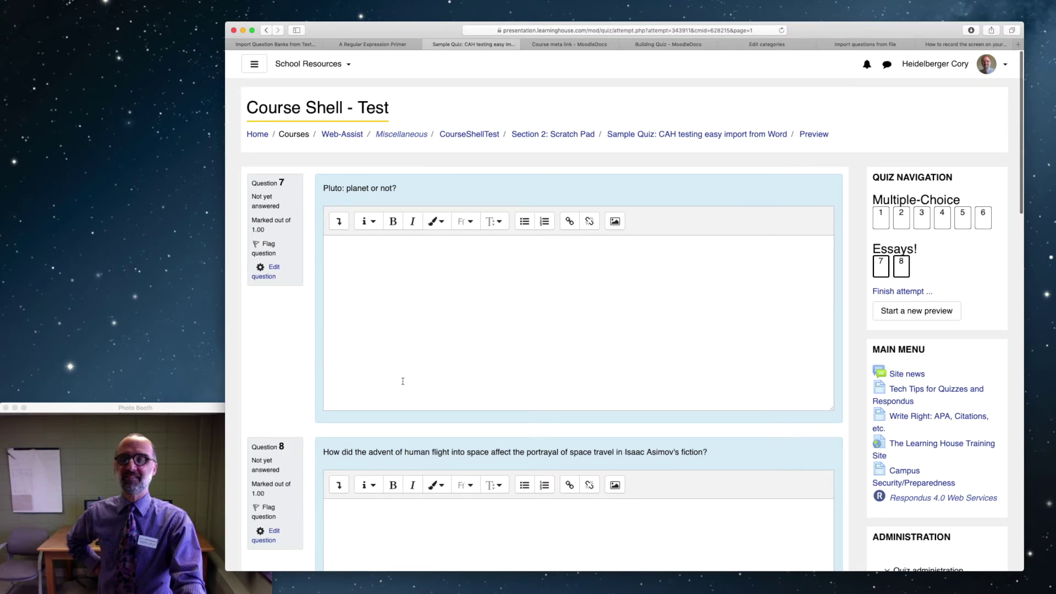